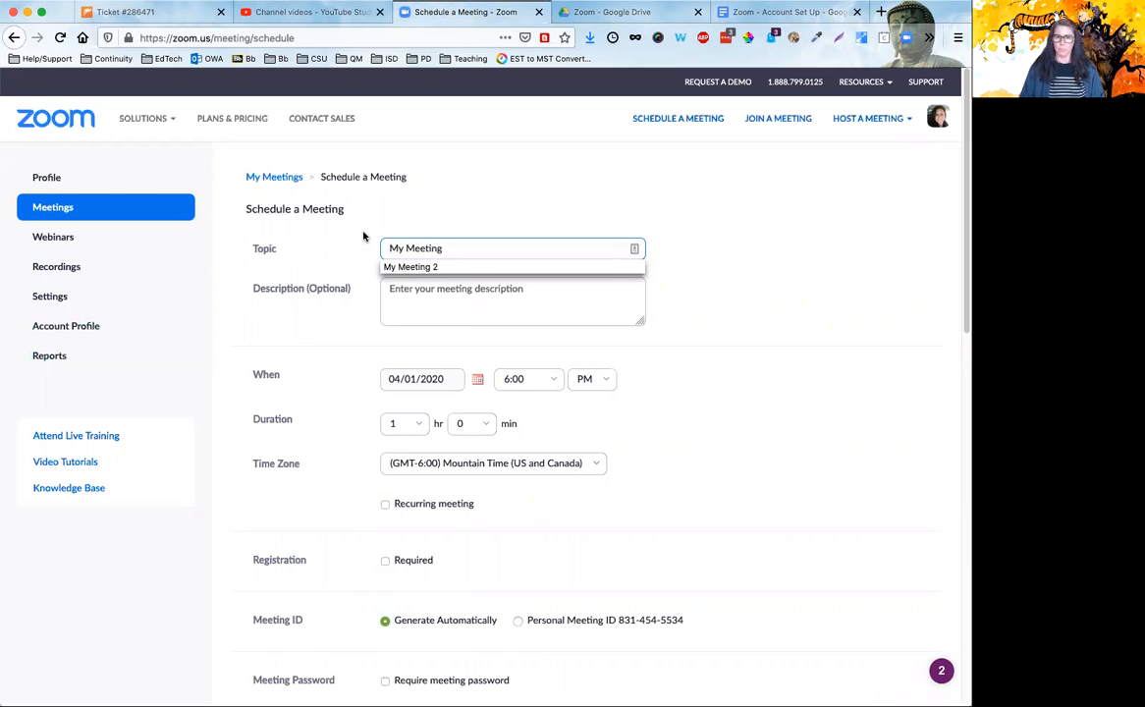
Replace the default meeting topic with "Office Hours for Blackboard Help" and leave the description empty
left_click_drag(450, 248, 376, 240)
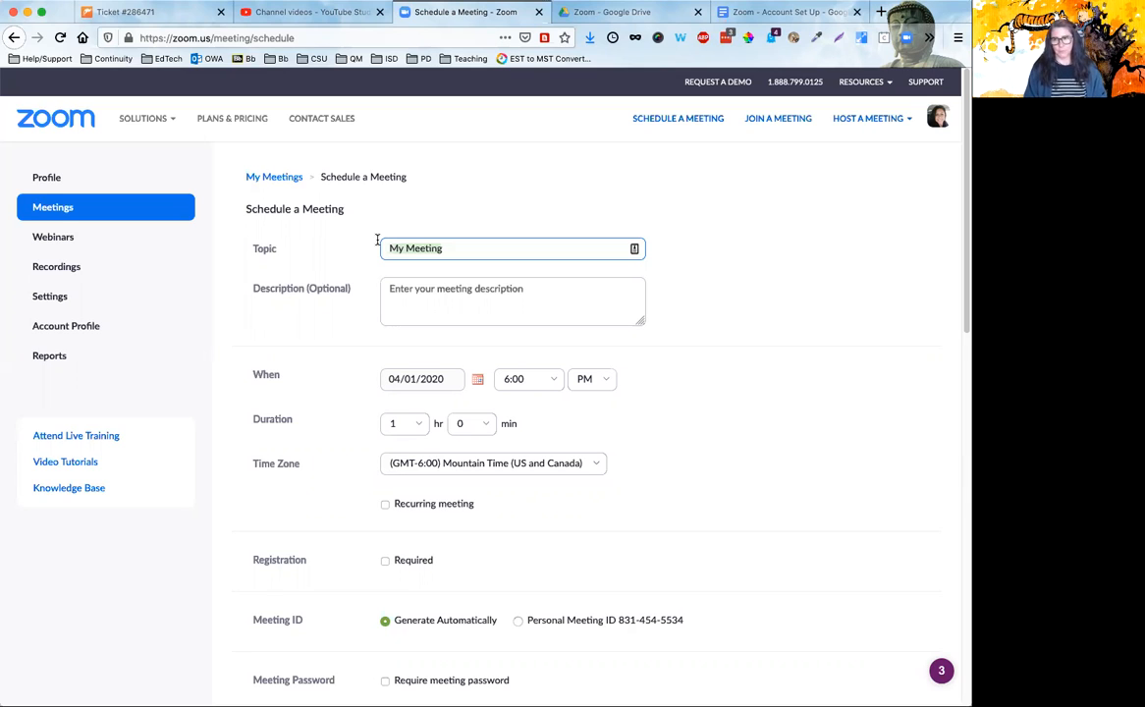
type("Office O")
key("BackSpace")
type("HOu")
key("BackSpace")
key("BackSpace")
type("ours for Bl")
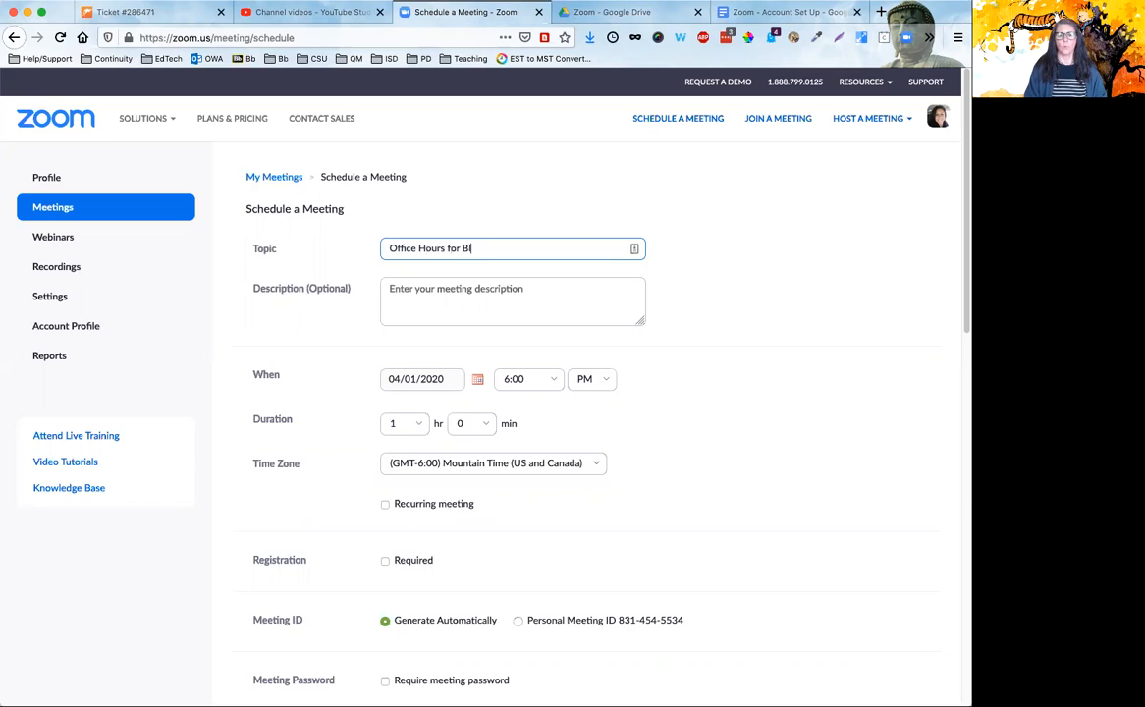
type("ackboard Help")
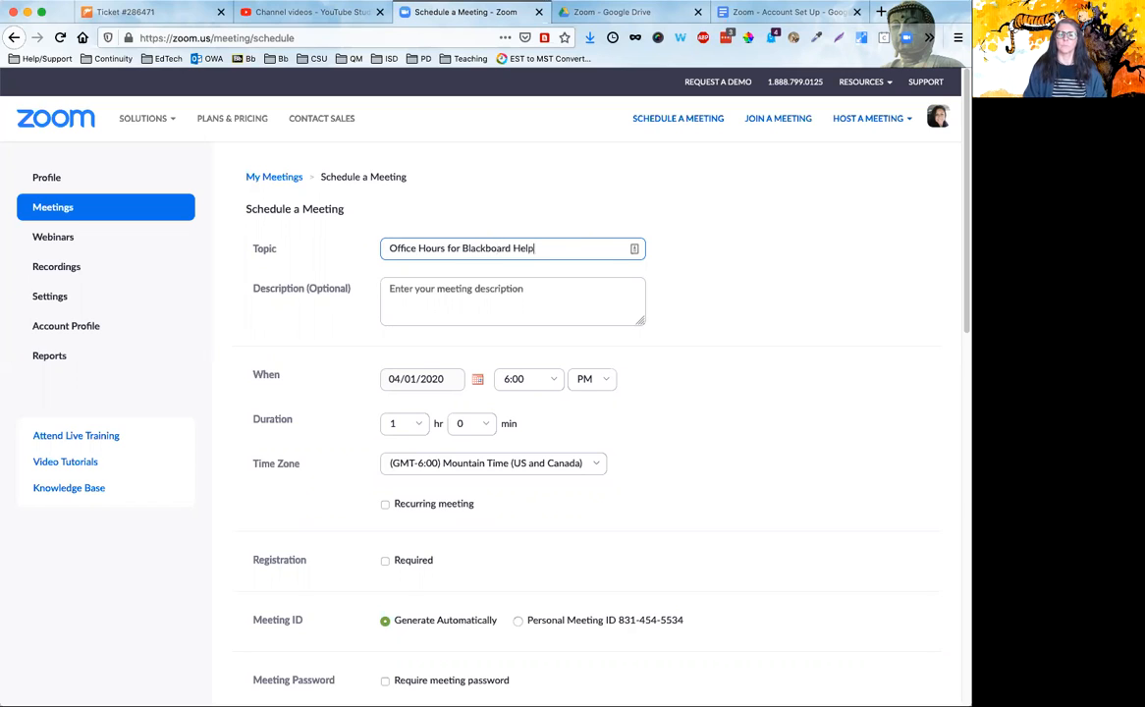
left_click(549, 285)
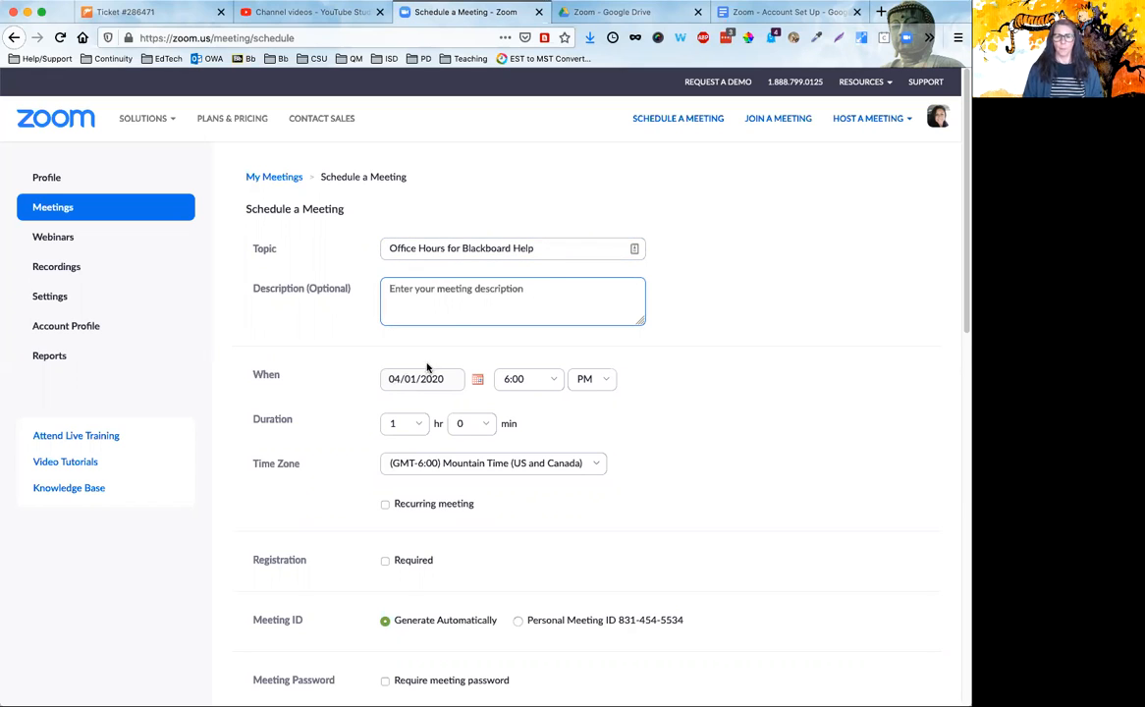
Schedule the meeting to start on 04/06/2020 at 9:00 AM
left_click(474, 380)
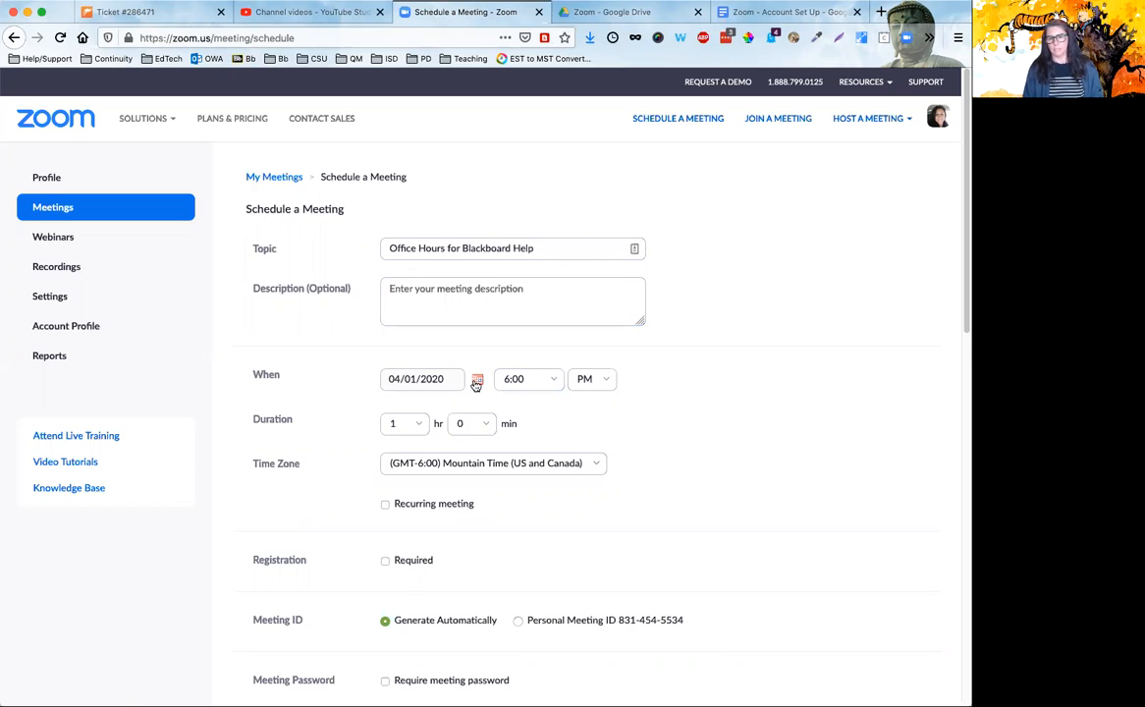
left_click(411, 453)
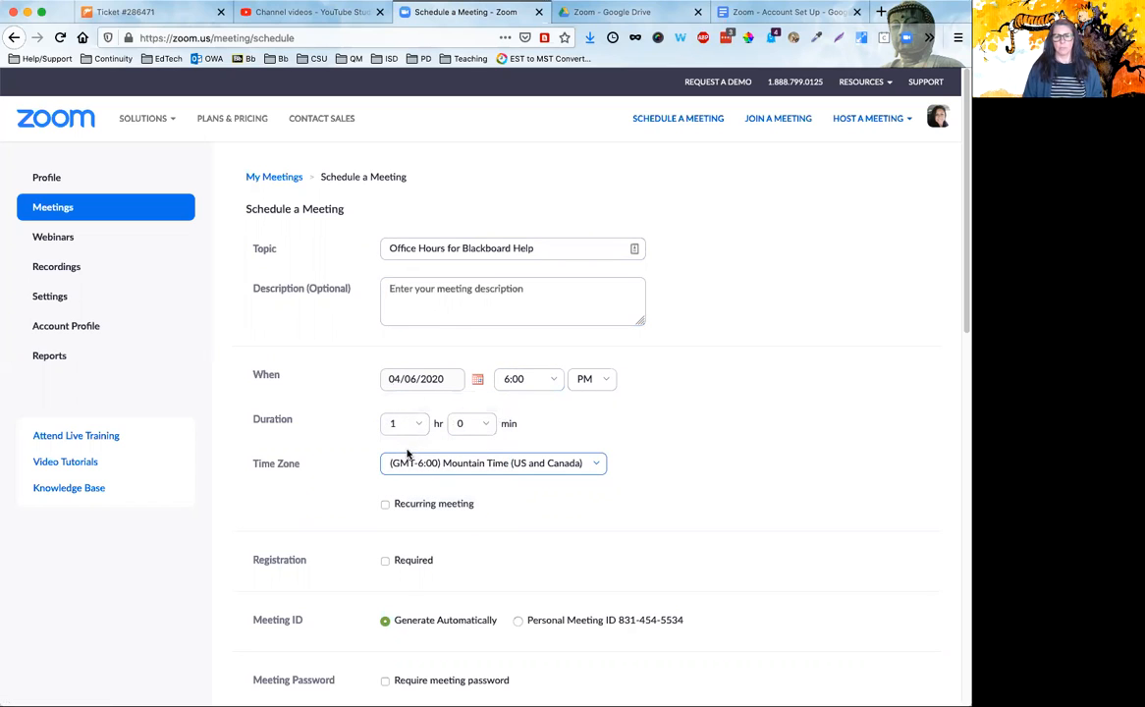
left_click(522, 382)
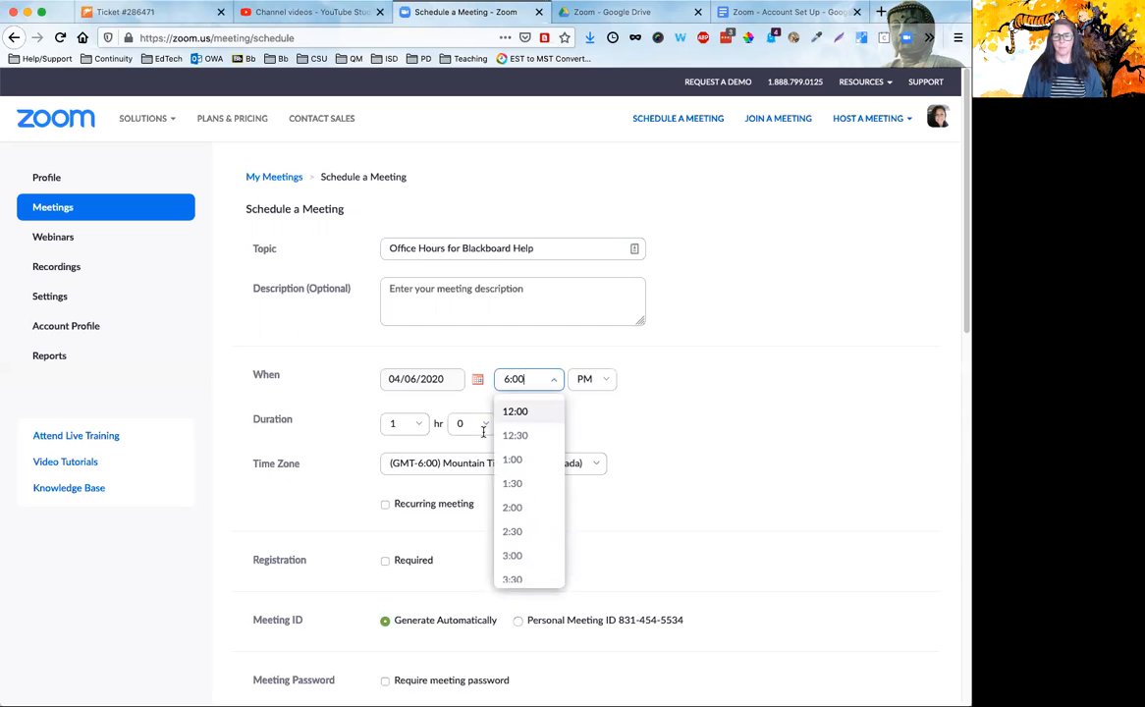
scroll(564, 505, "down", 3)
scroll(564, 504, "down", 5)
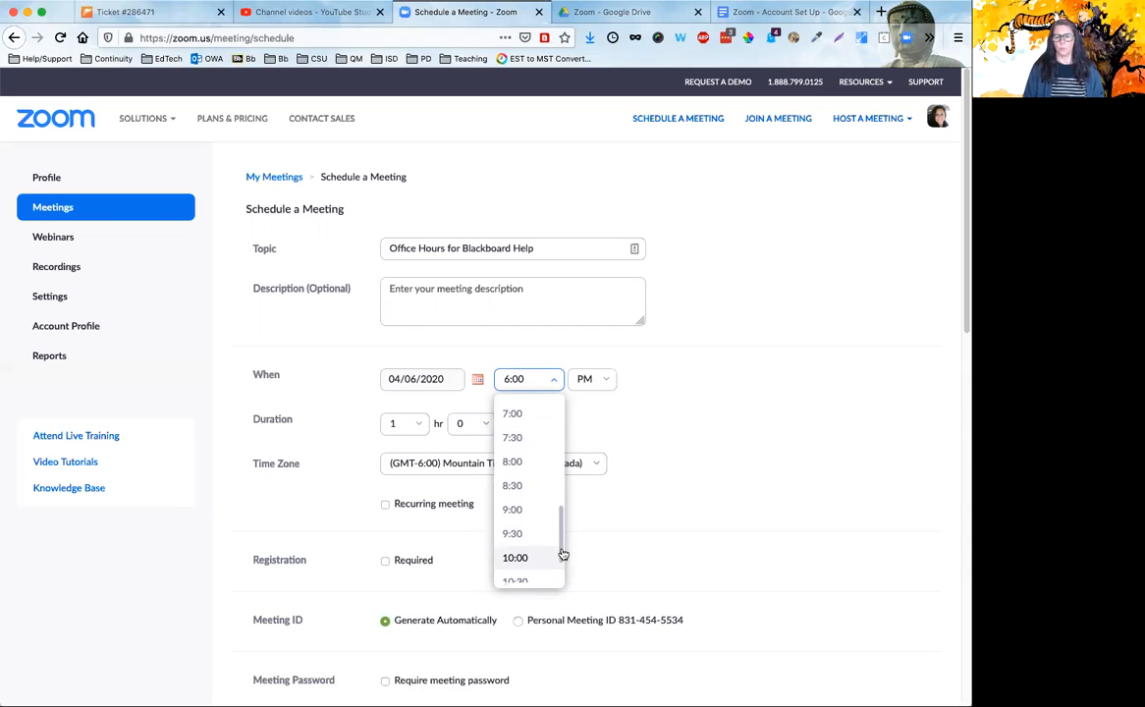
left_click(538, 509)
left_click(590, 380)
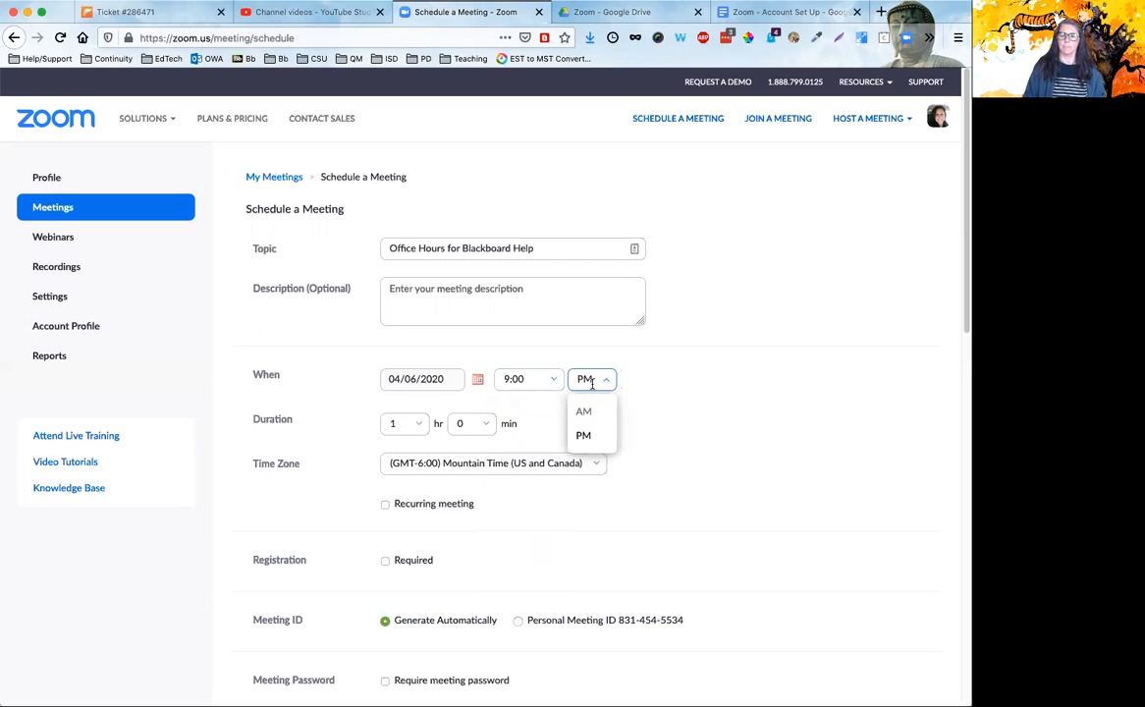
left_click(585, 411)
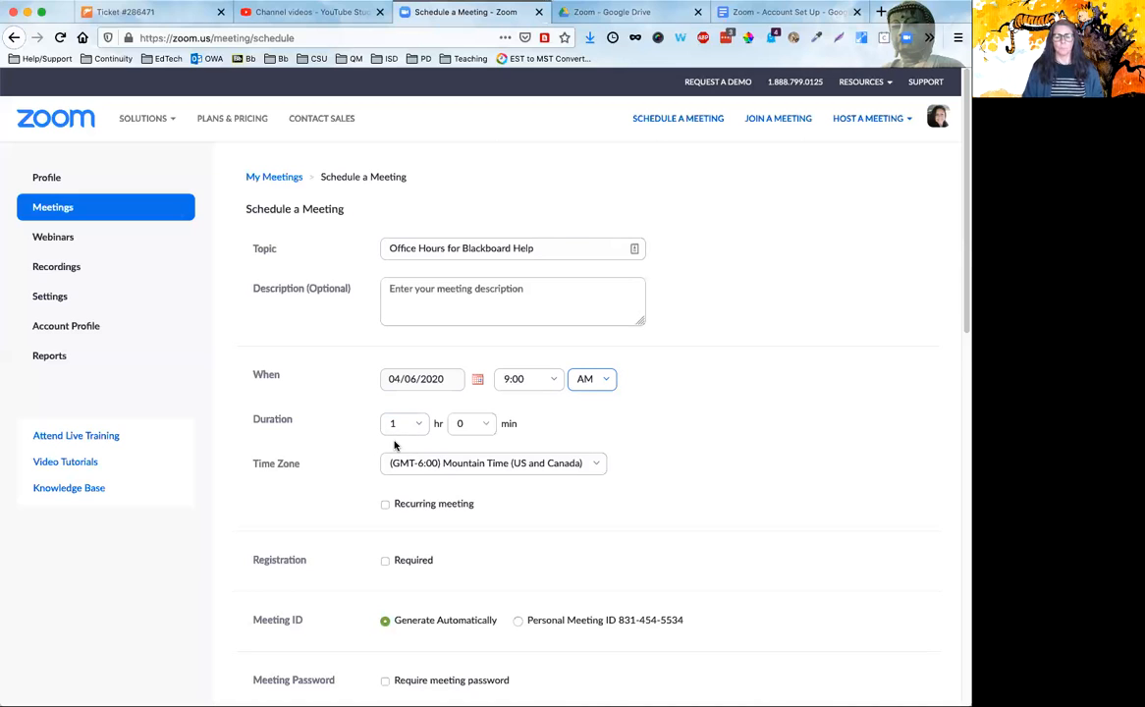
Make the meeting recurring with a weekly recurrence, repeating every 1 week on Monday
left_click(419, 506)
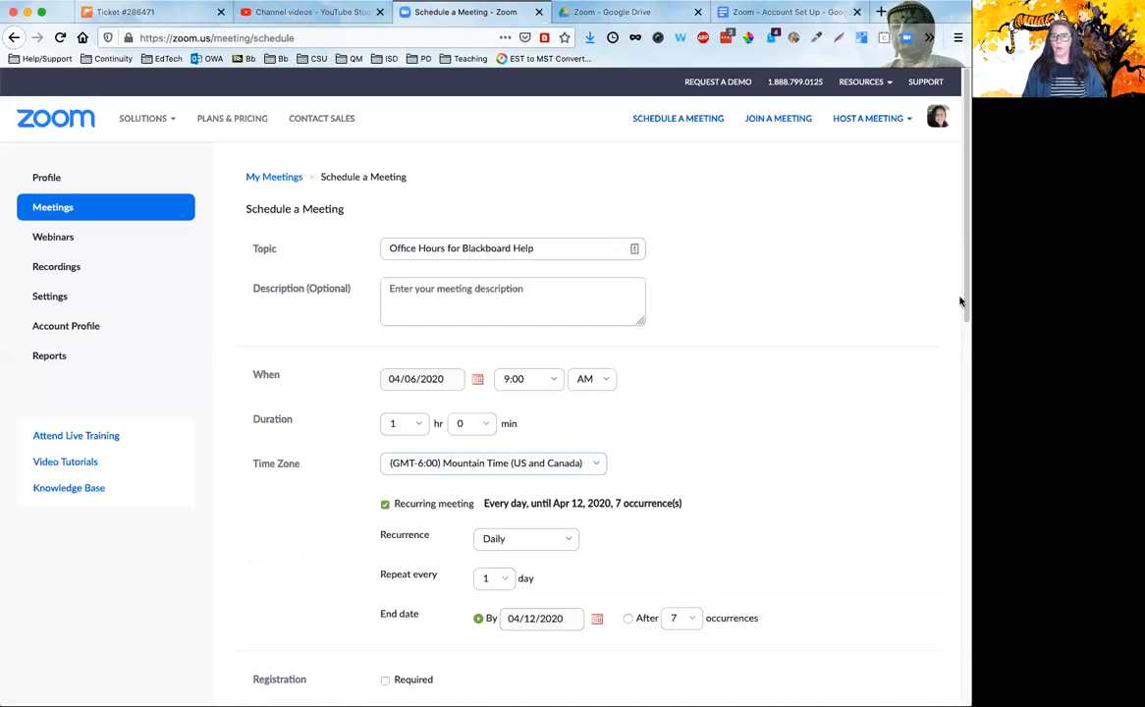
scroll(962, 285, "down", 2)
left_click(521, 448)
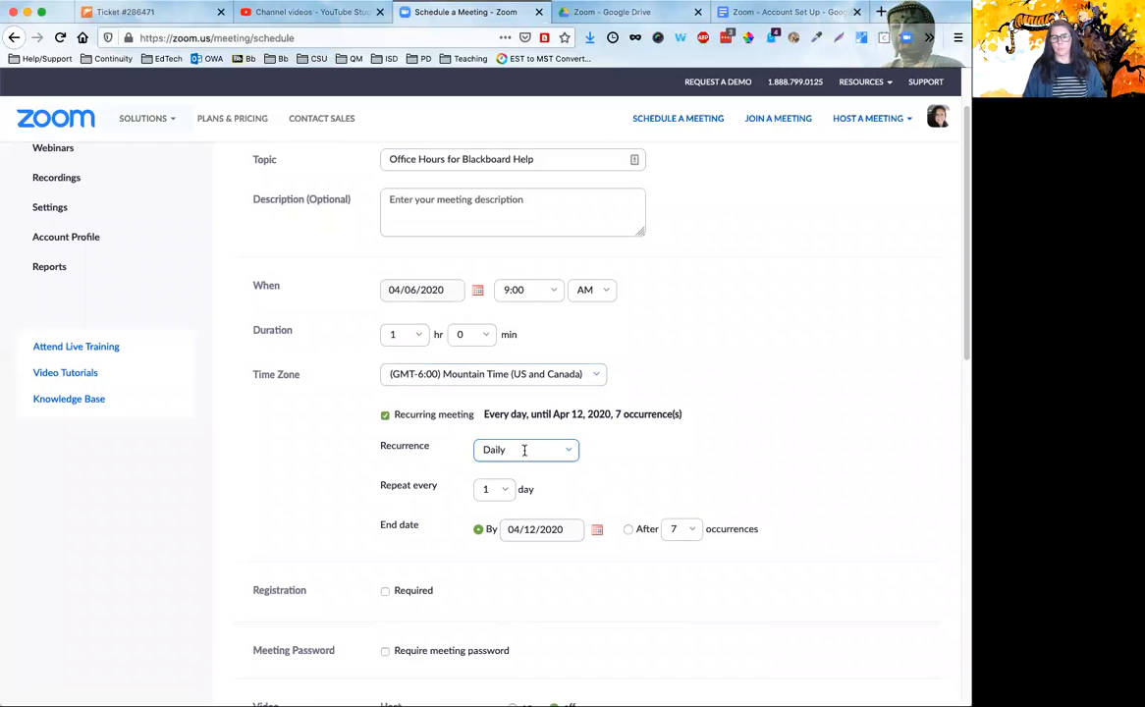
left_click(569, 449)
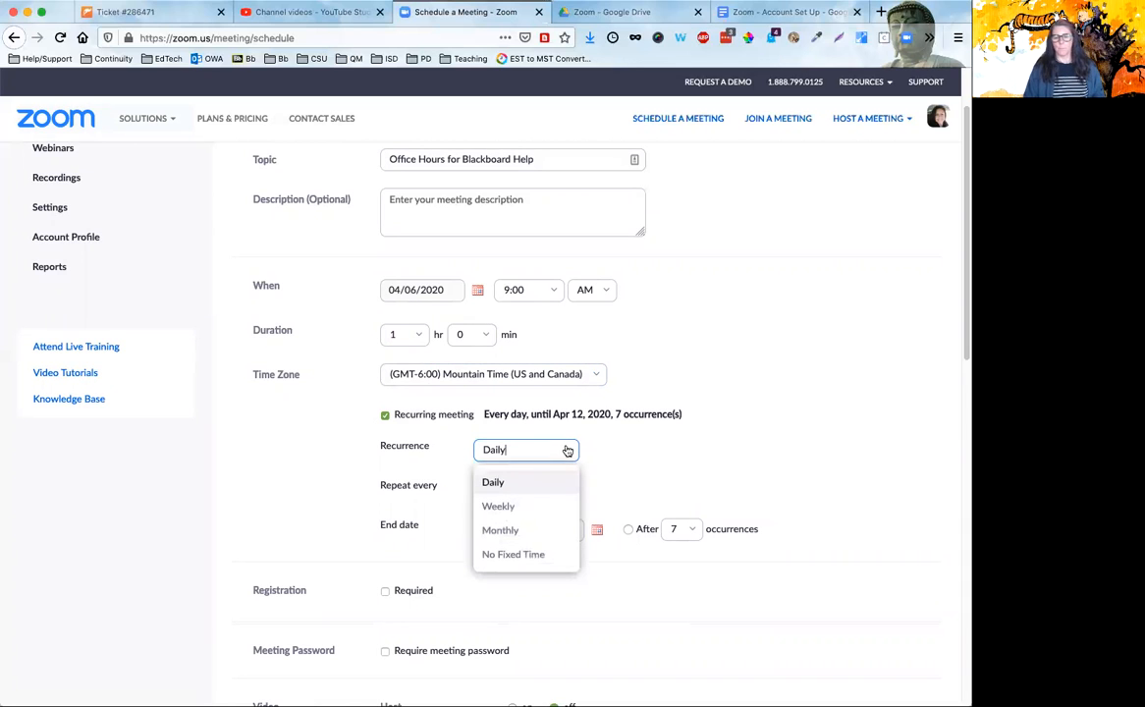
left_click(522, 505)
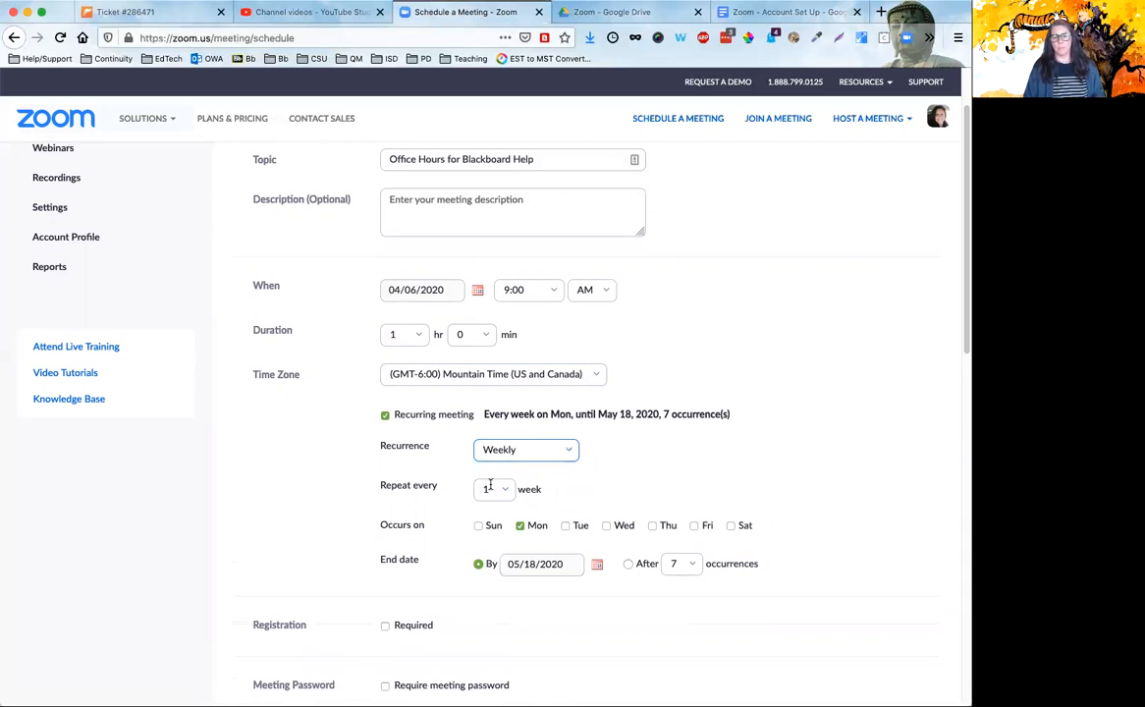
left_click(483, 490)
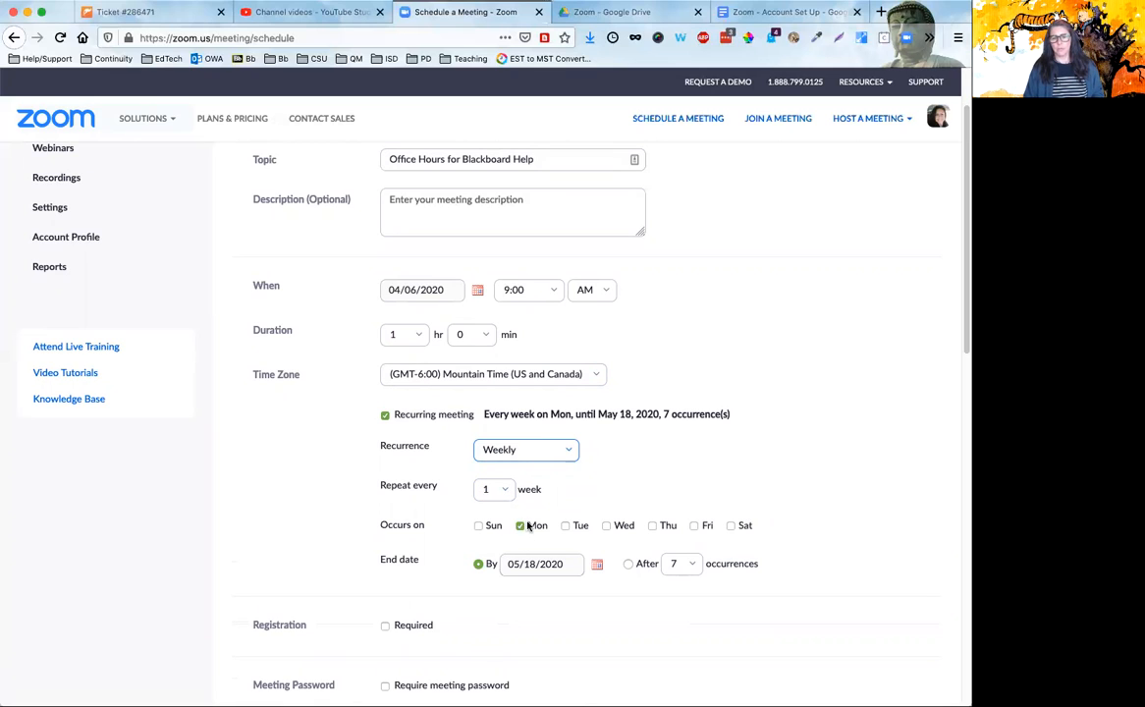
Set the number of occurrences in the end date options to 5, keeping the end-by-date option selected
left_click(687, 565)
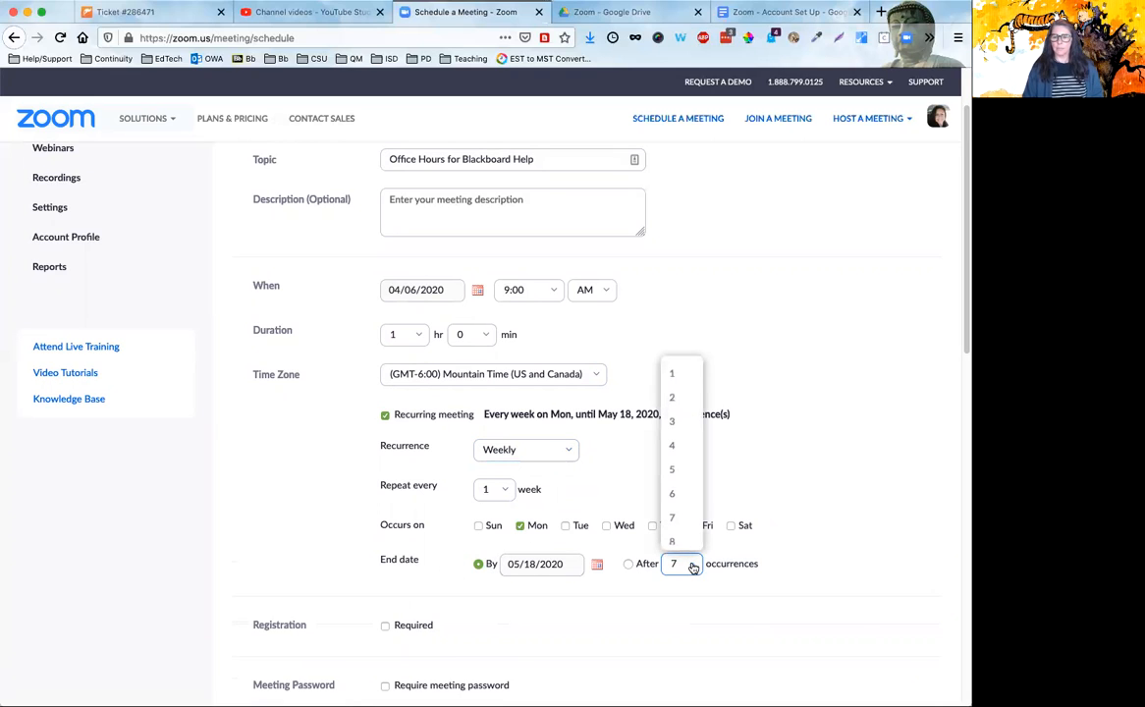
left_click(673, 472)
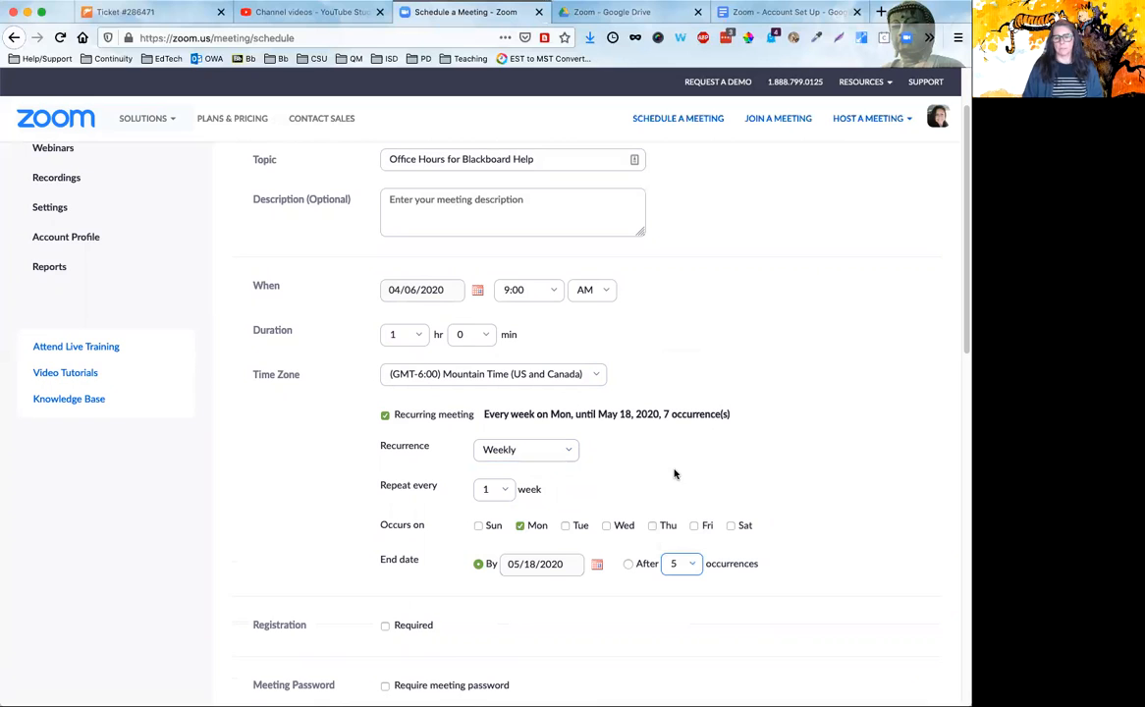
left_click(597, 565)
left_click(678, 560)
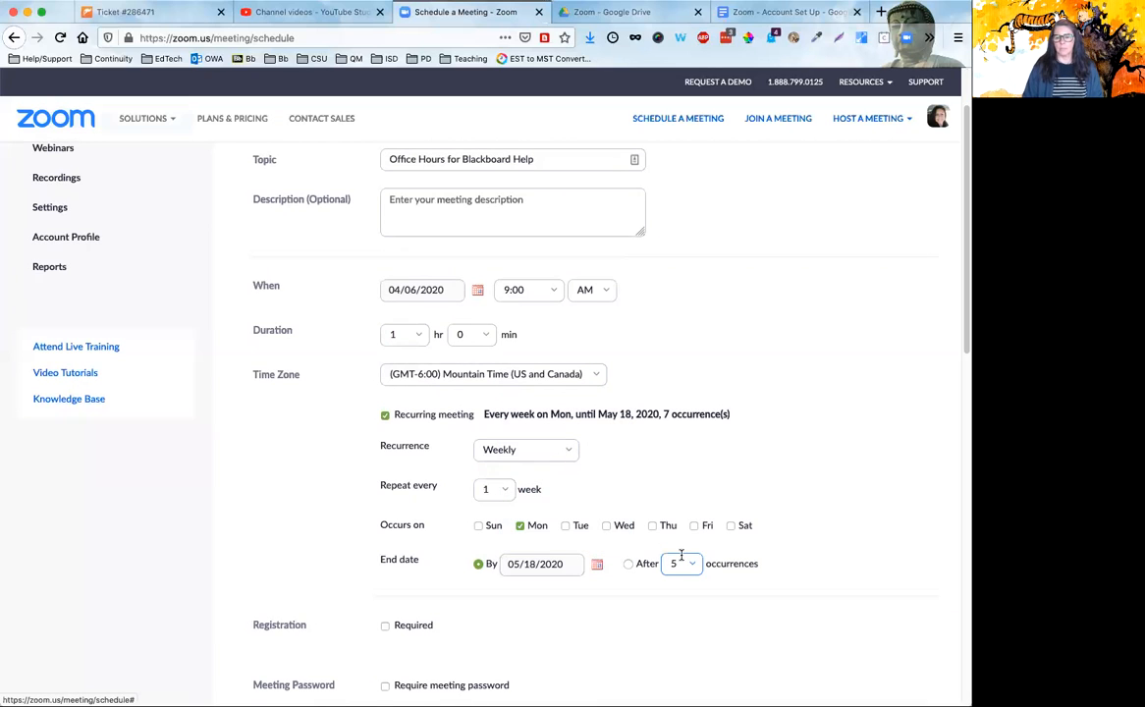
left_click(803, 483)
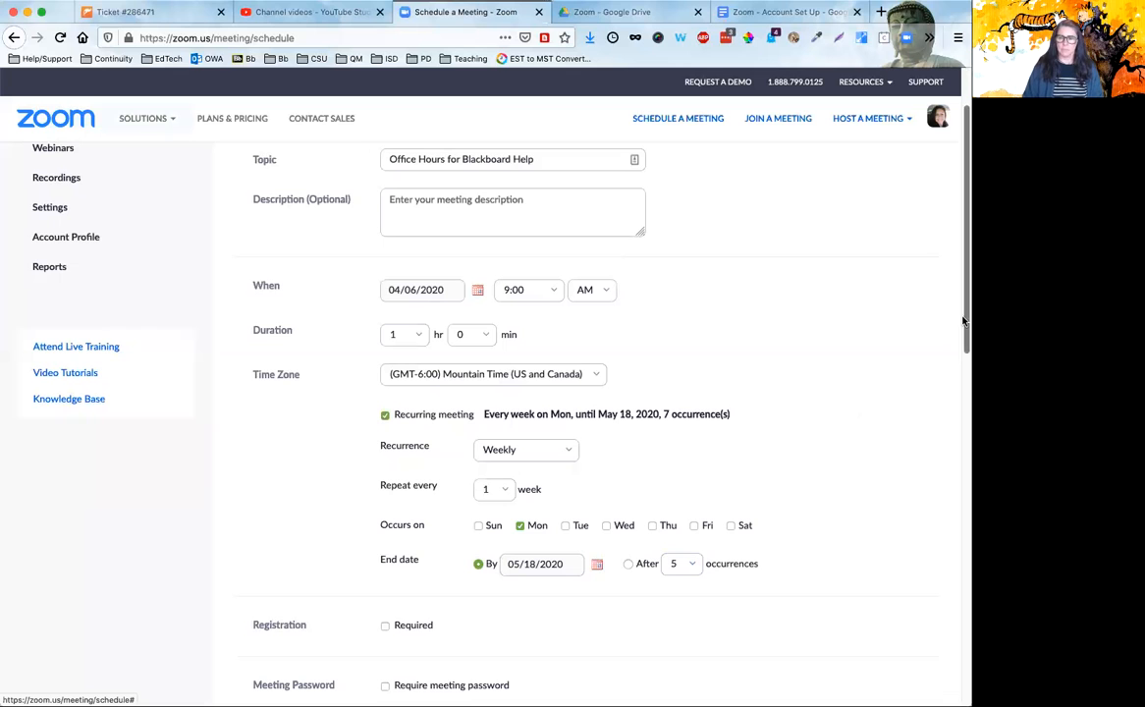
Disable the waiting room in the meeting options and enable it again
left_click_drag(963, 327, 900, 495)
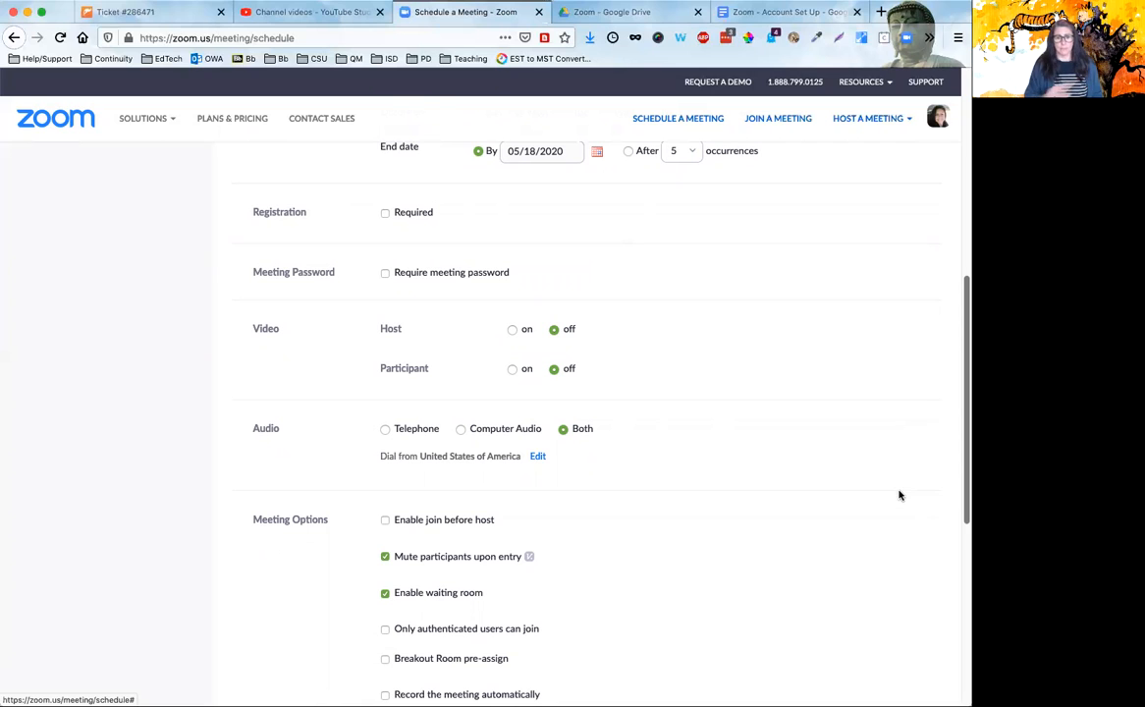
left_click(433, 597)
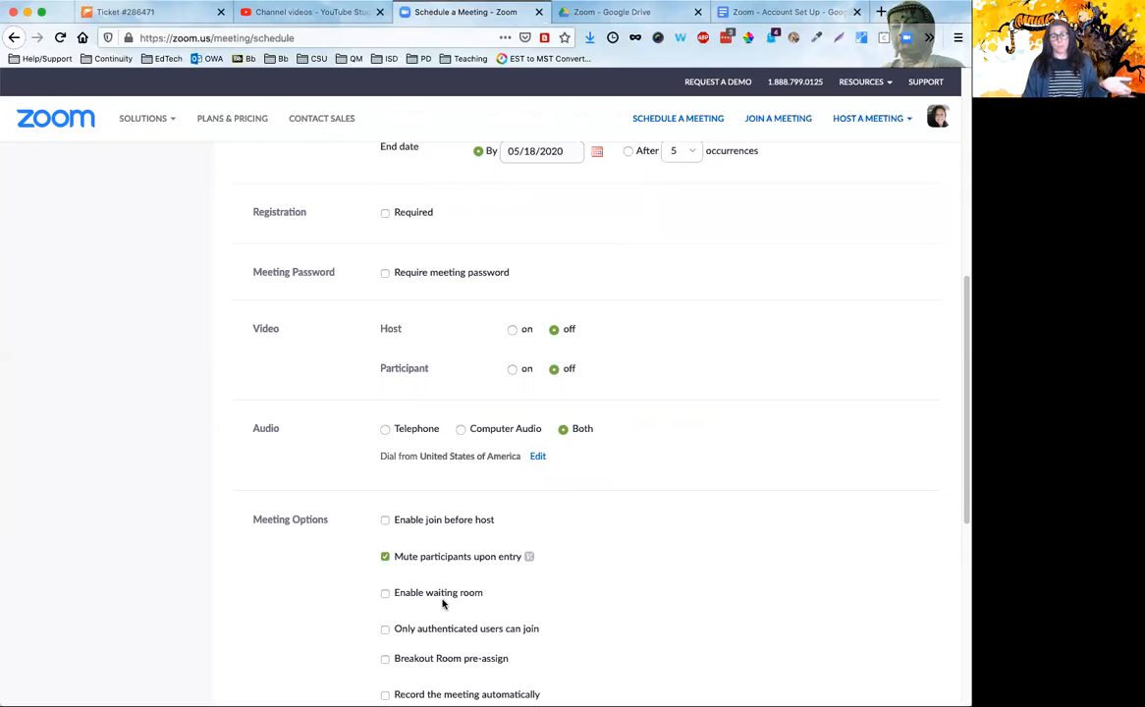
left_click(440, 596)
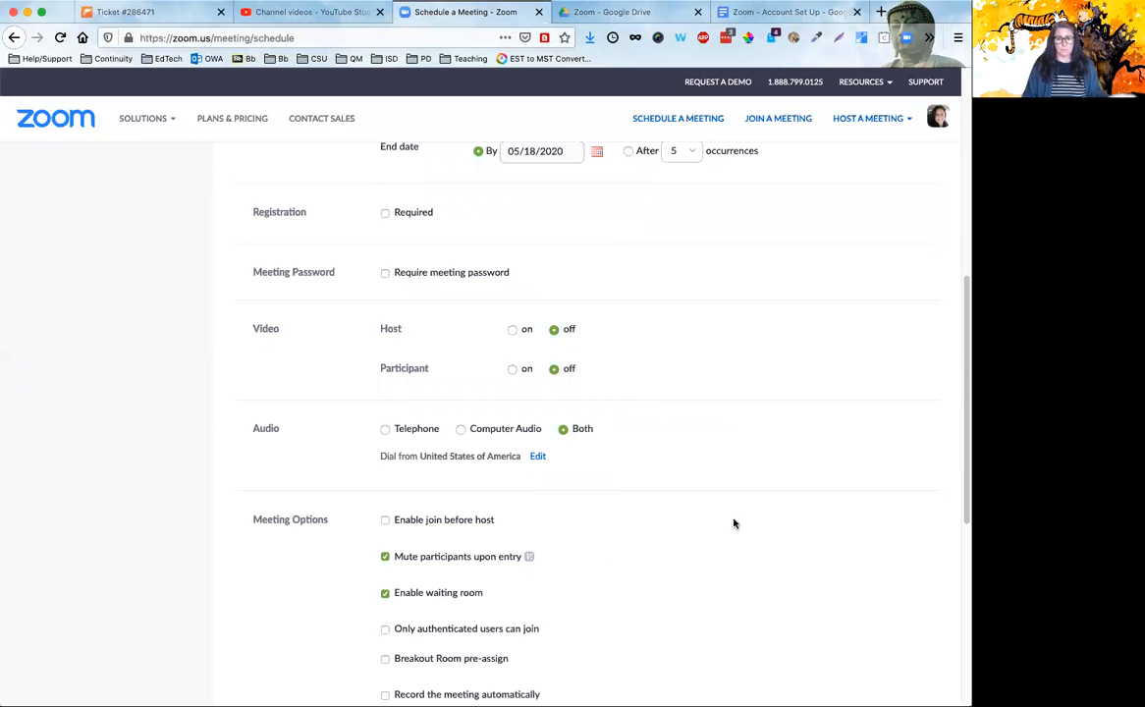
Save the scheduled meeting and decline the browser's offer to store the login
left_click_drag(962, 445, 934, 513)
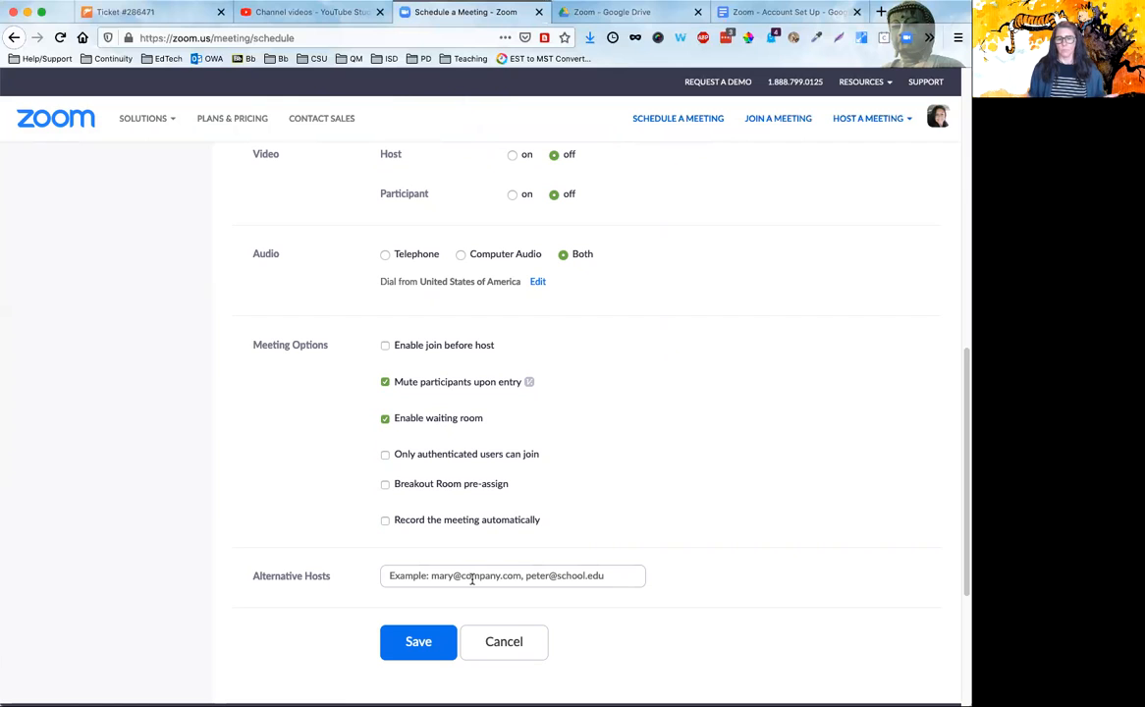
left_click(403, 655)
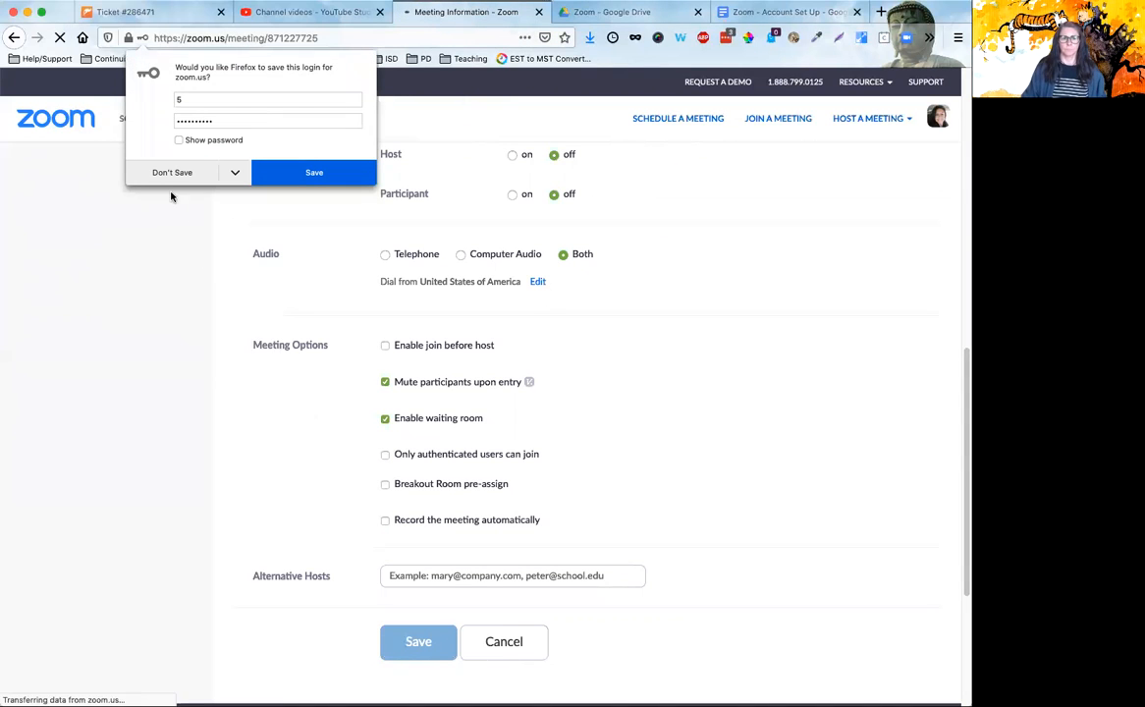
left_click(172, 175)
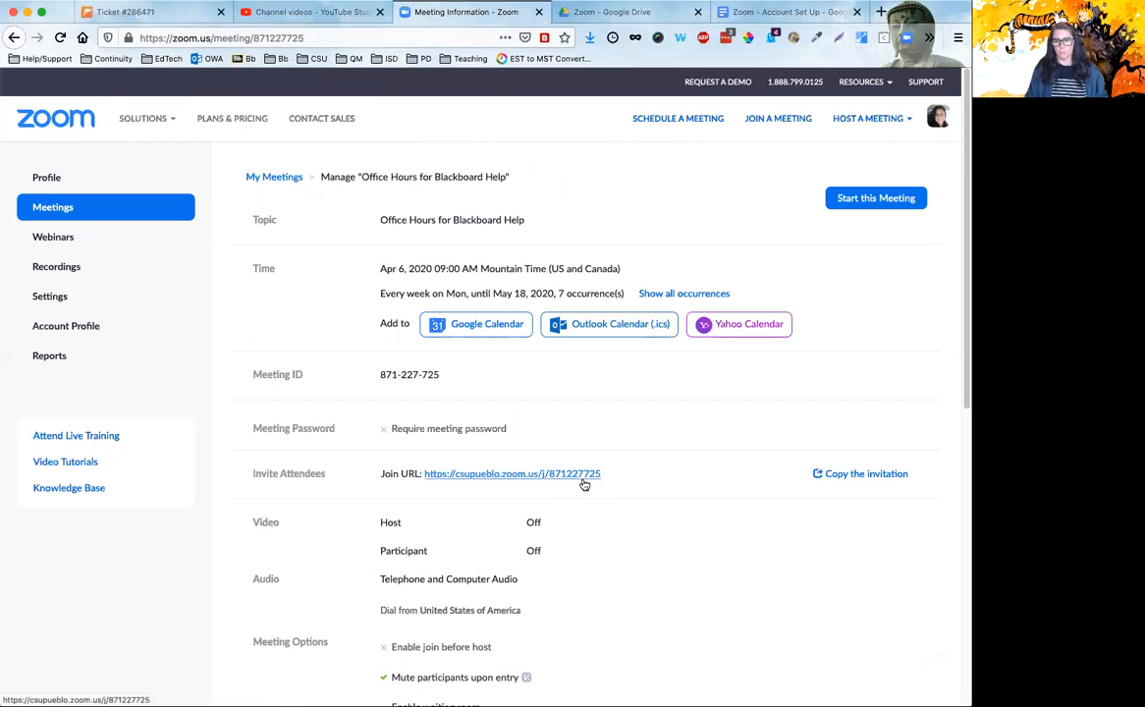
Review the full meeting invitation text, including the join link and meeting ID, and close it without copying
left_click(845, 478)
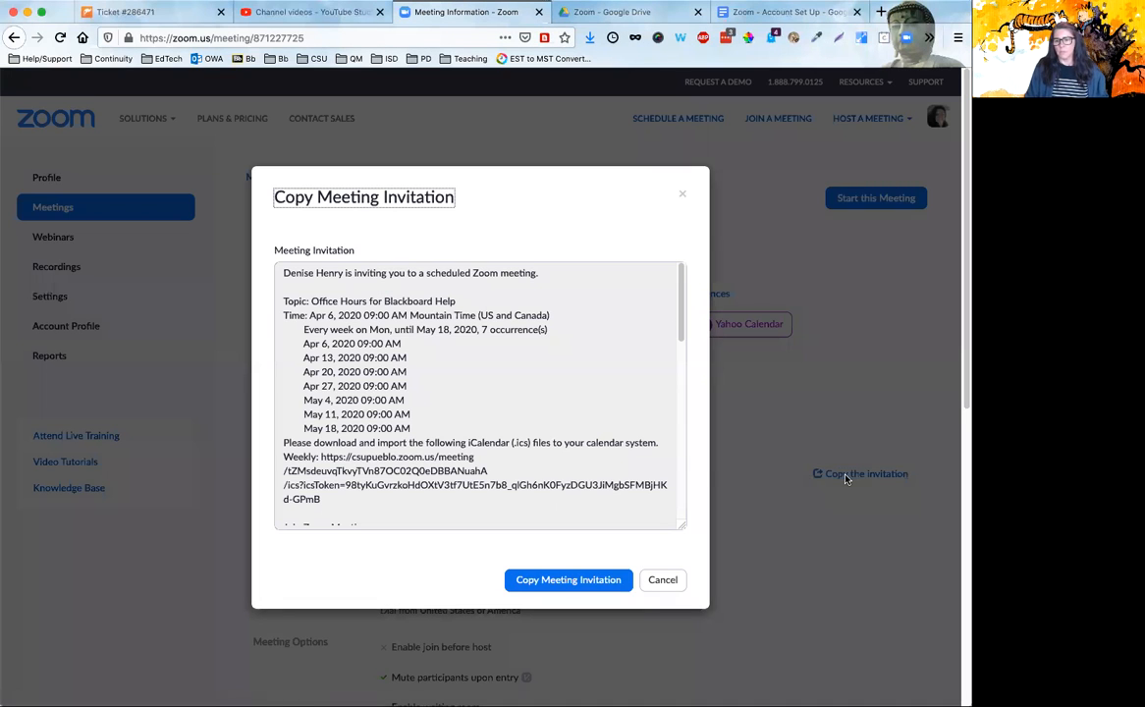
scroll(661, 370, "down", 10)
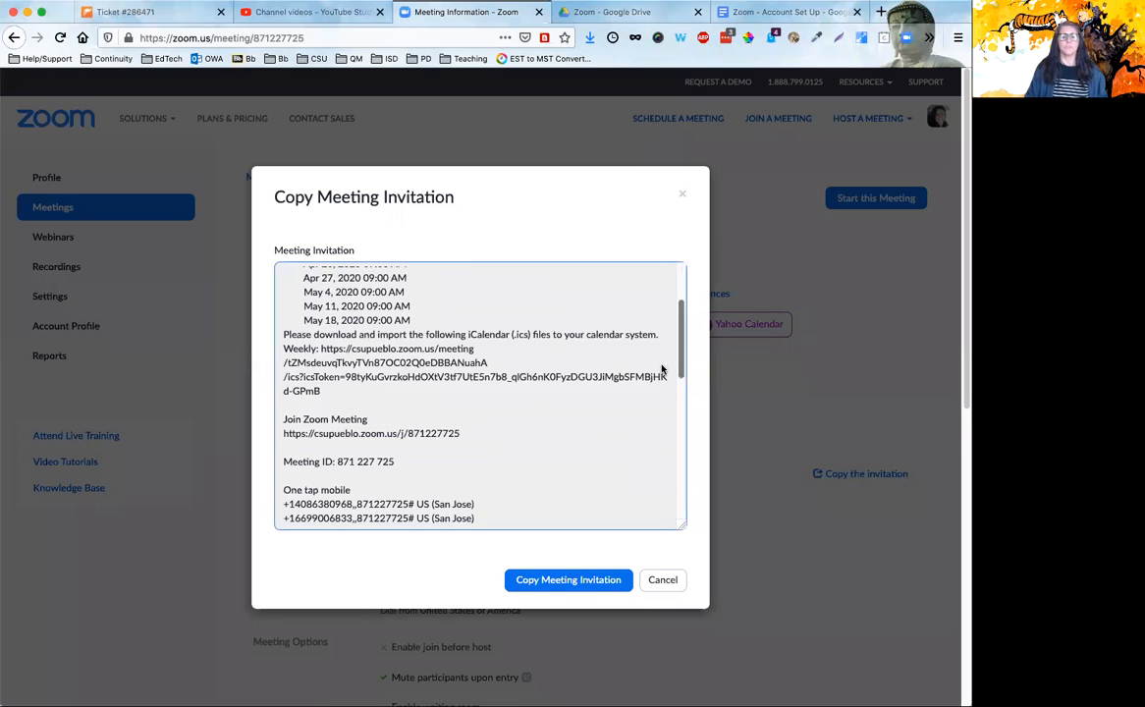
scroll(642, 458, "down", 6)
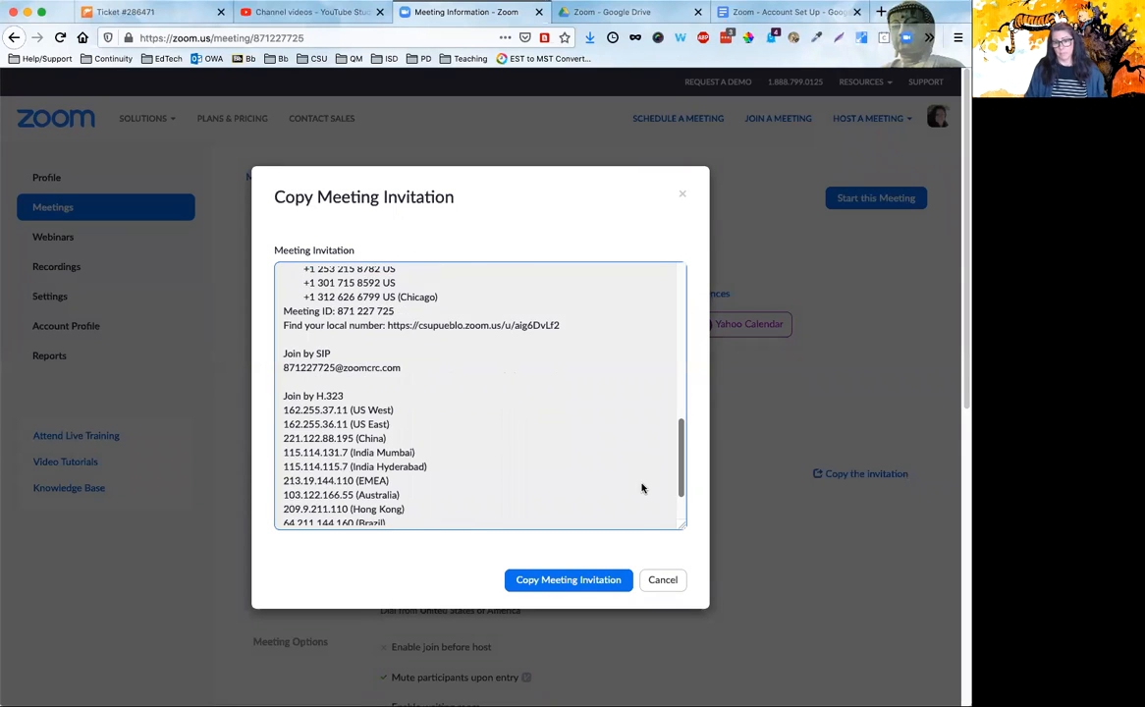
scroll(613, 434, "up", 15)
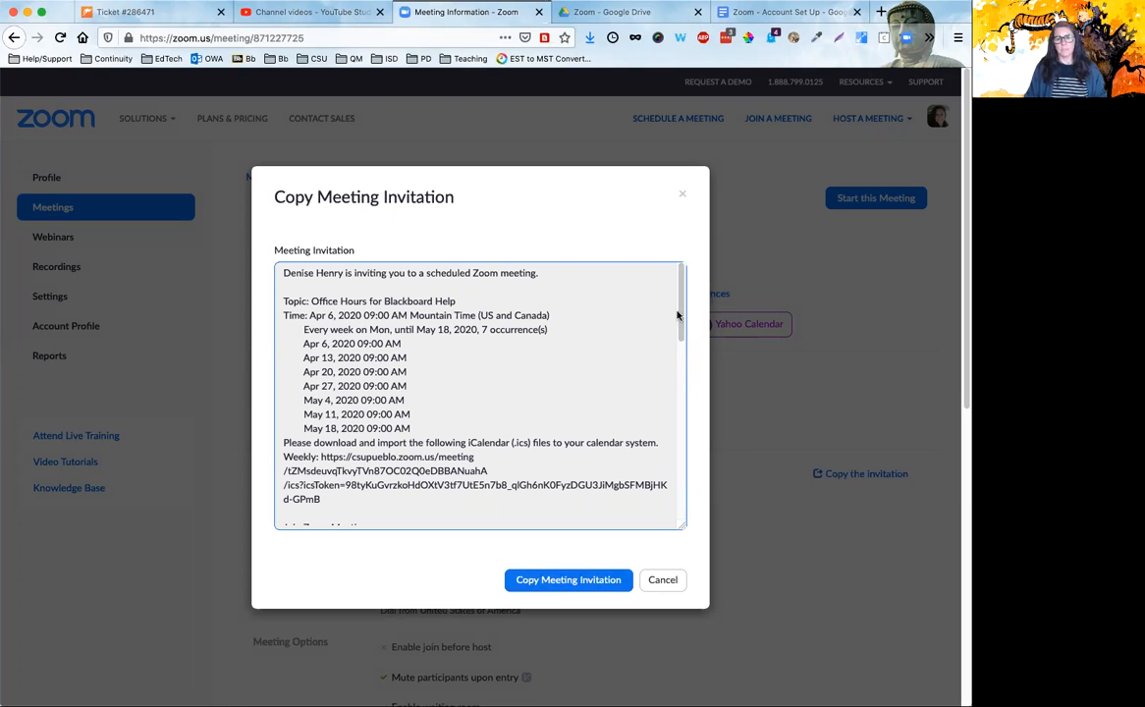
left_click_drag(685, 311, 689, 369)
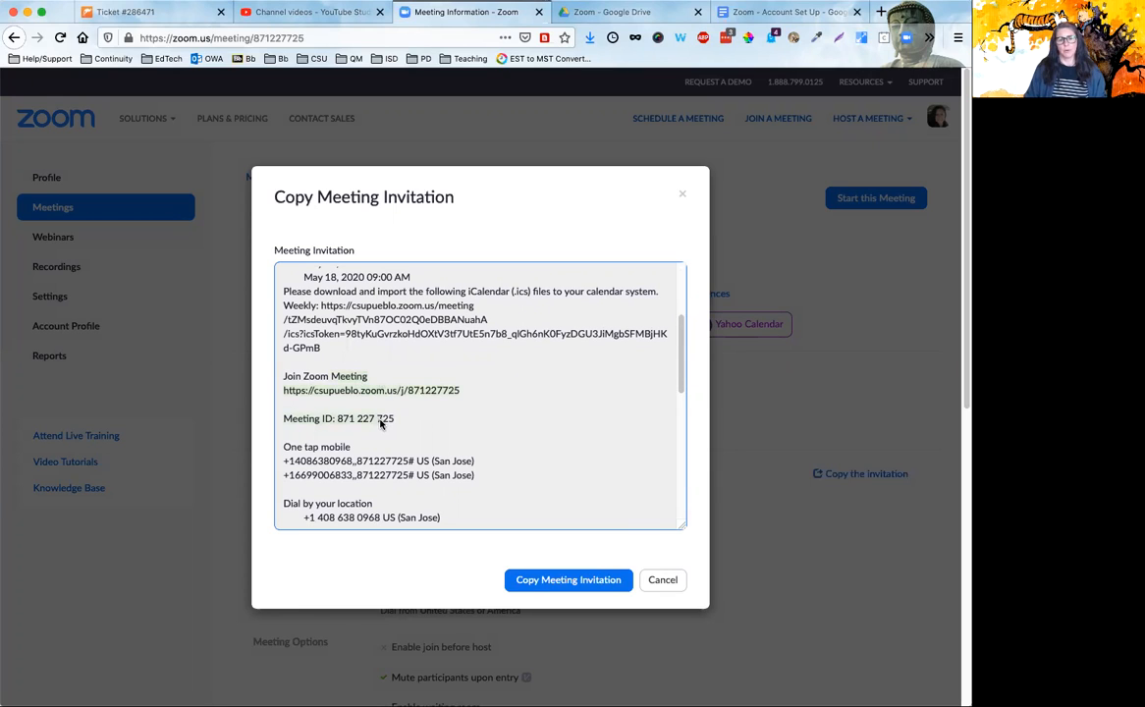
left_click(658, 581)
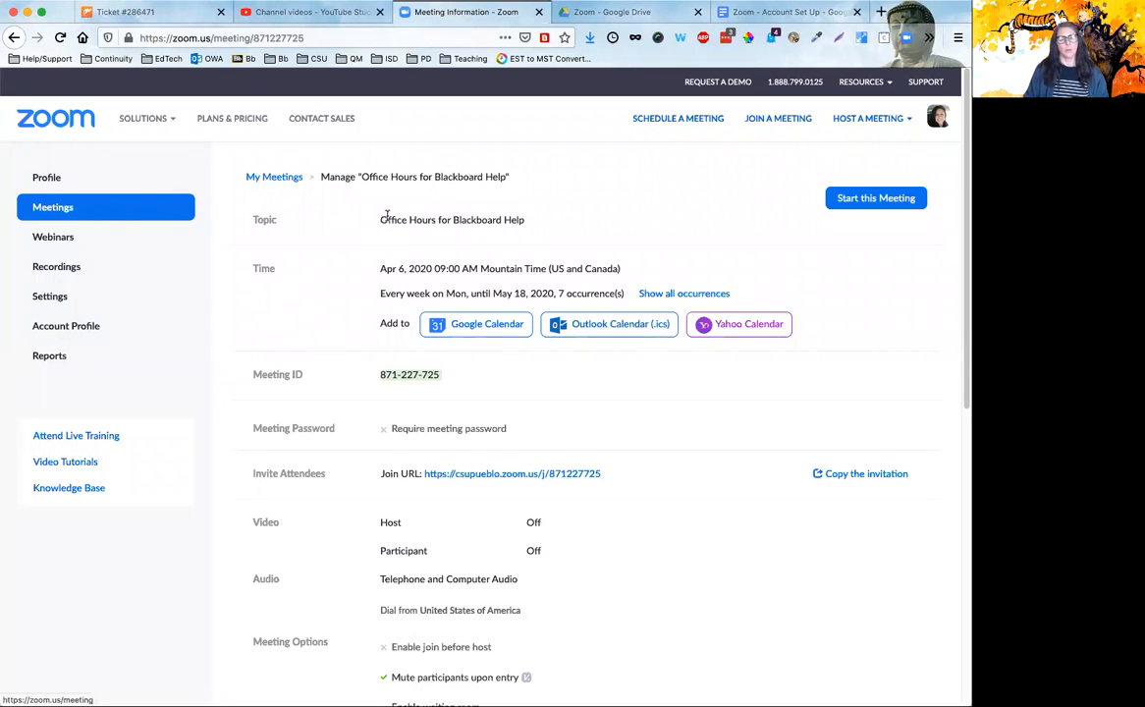
Review the upcoming meetings, view the details of the April 6 Office Hours for Blackboard Help meeting, and return to the list
left_click(276, 178)
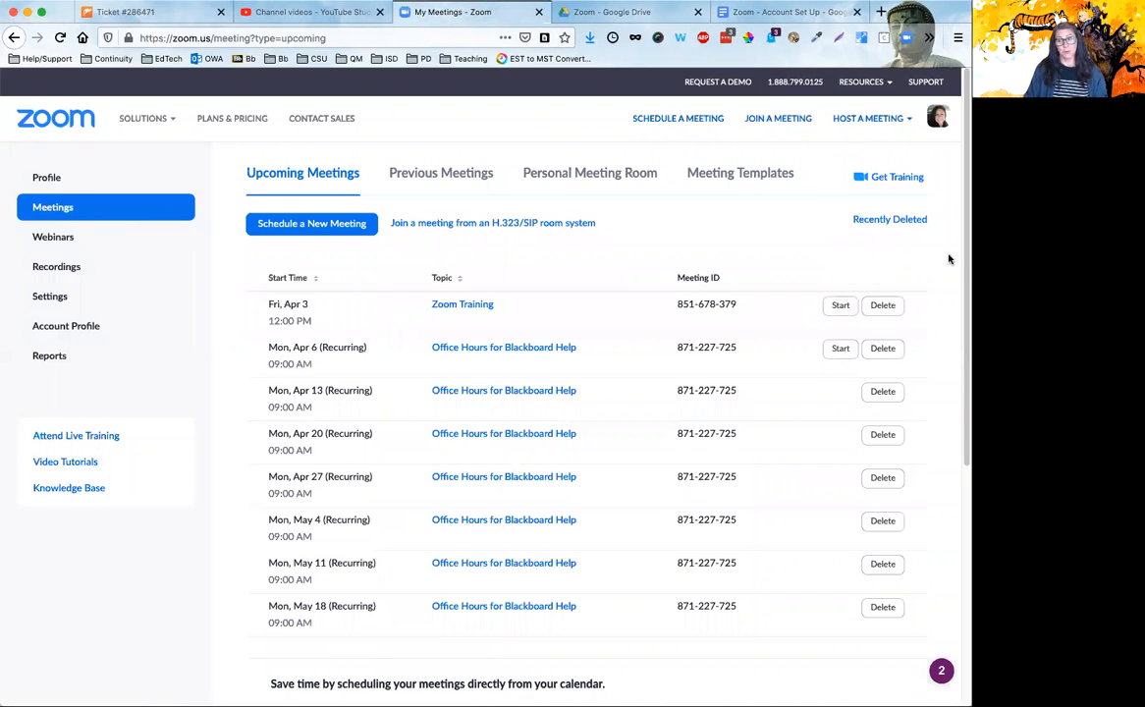
scroll(962, 270, "down", 1)
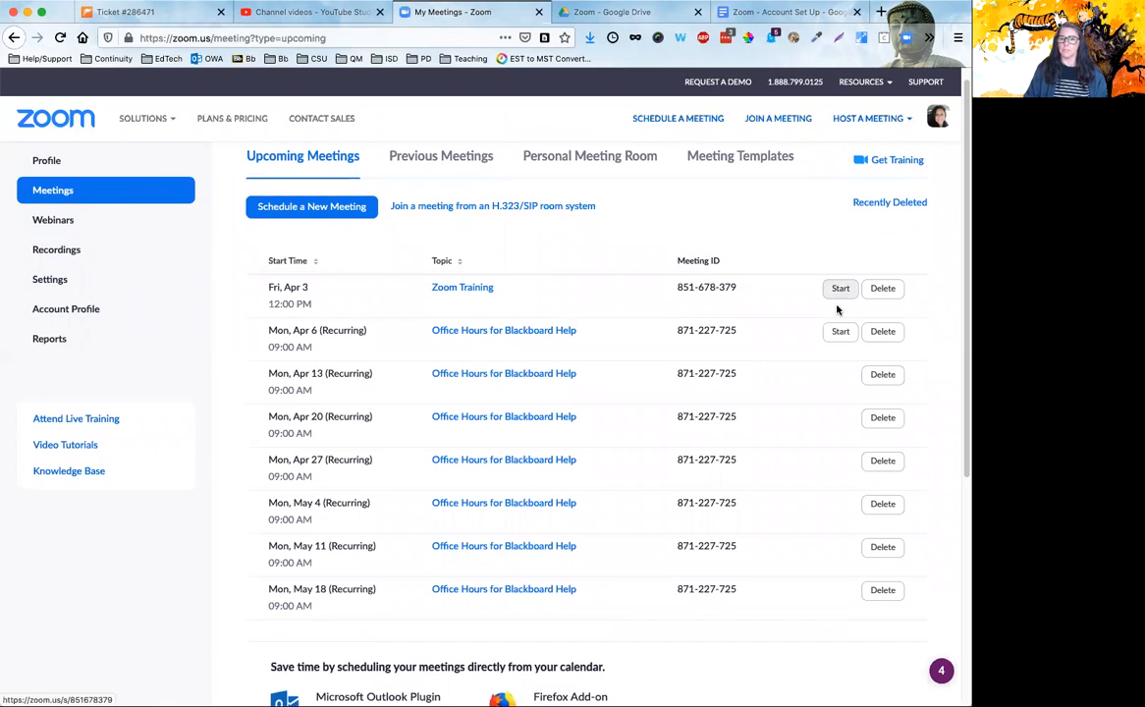
left_click(483, 334)
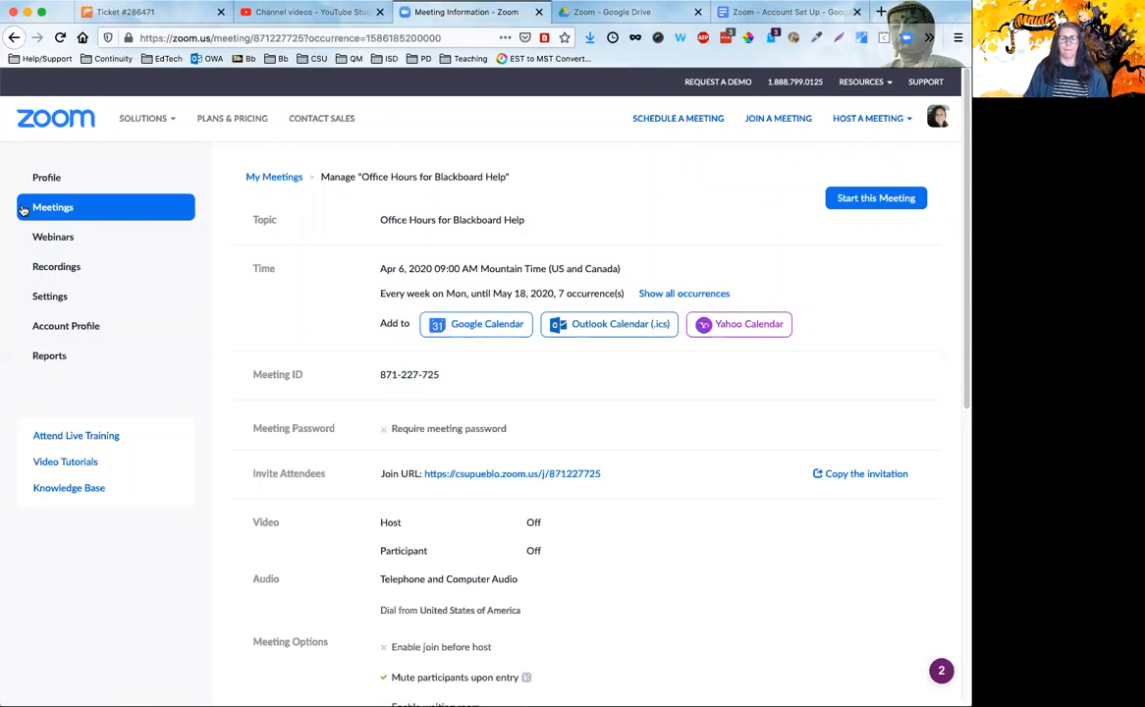
left_click(57, 209)
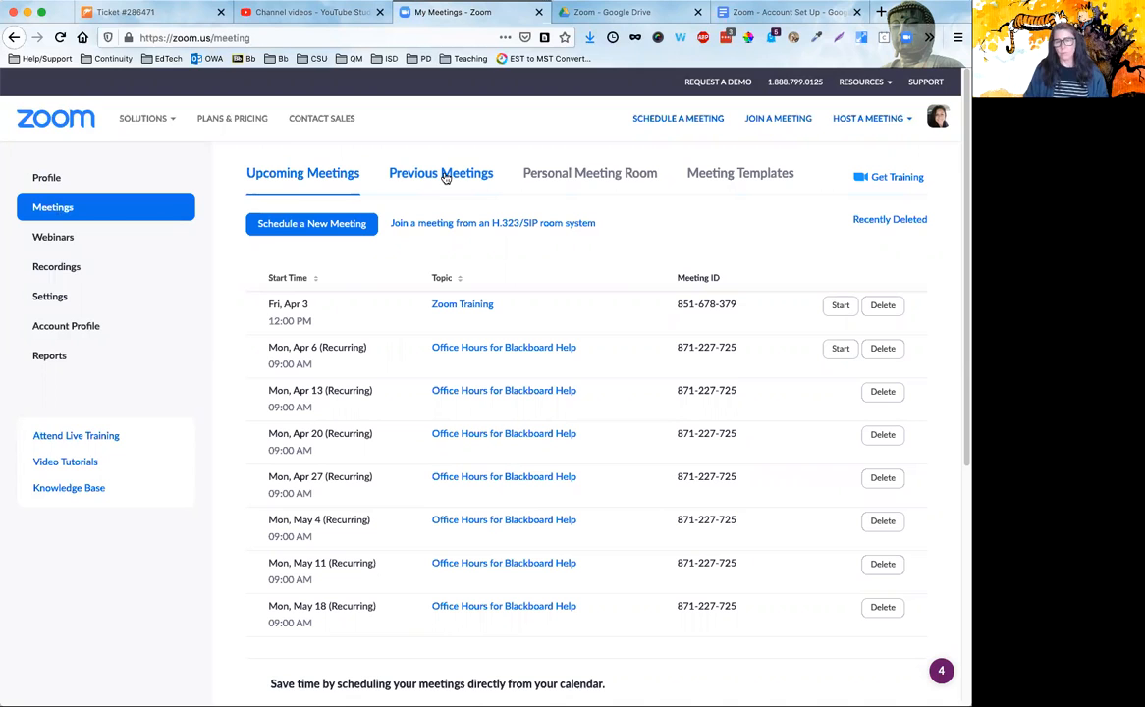
Compare the personal meeting room's details with the upcoming meetings, check the previous meetings, and return to the upcoming list
left_click(563, 179)
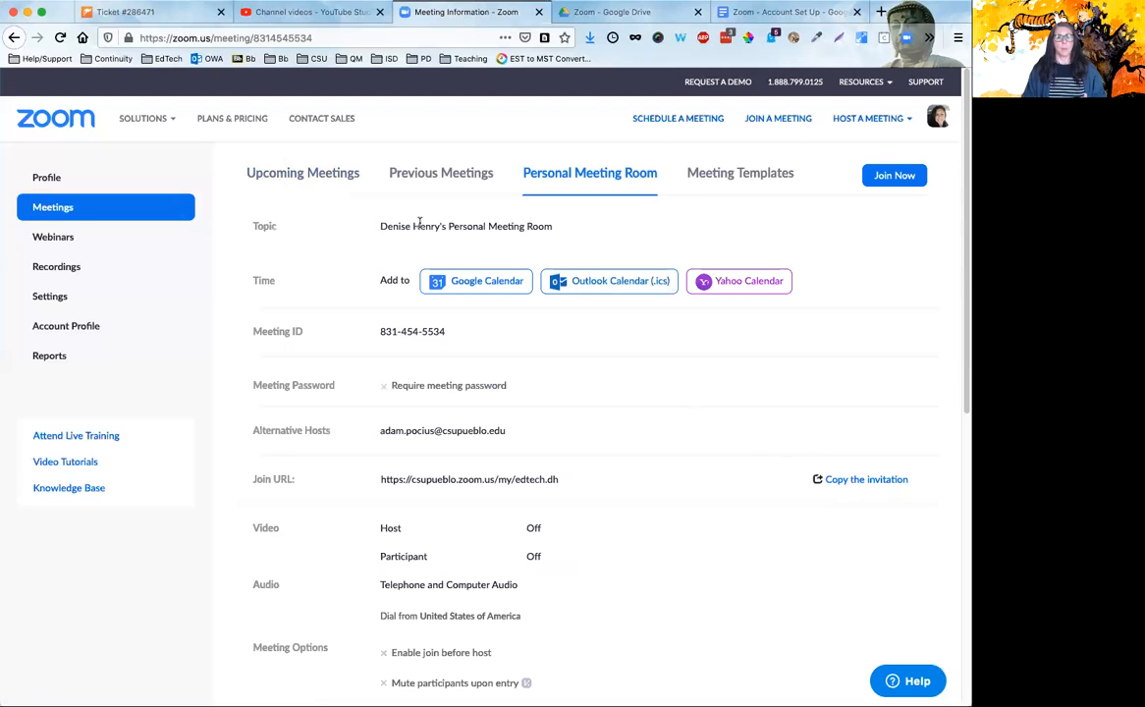
left_click(310, 180)
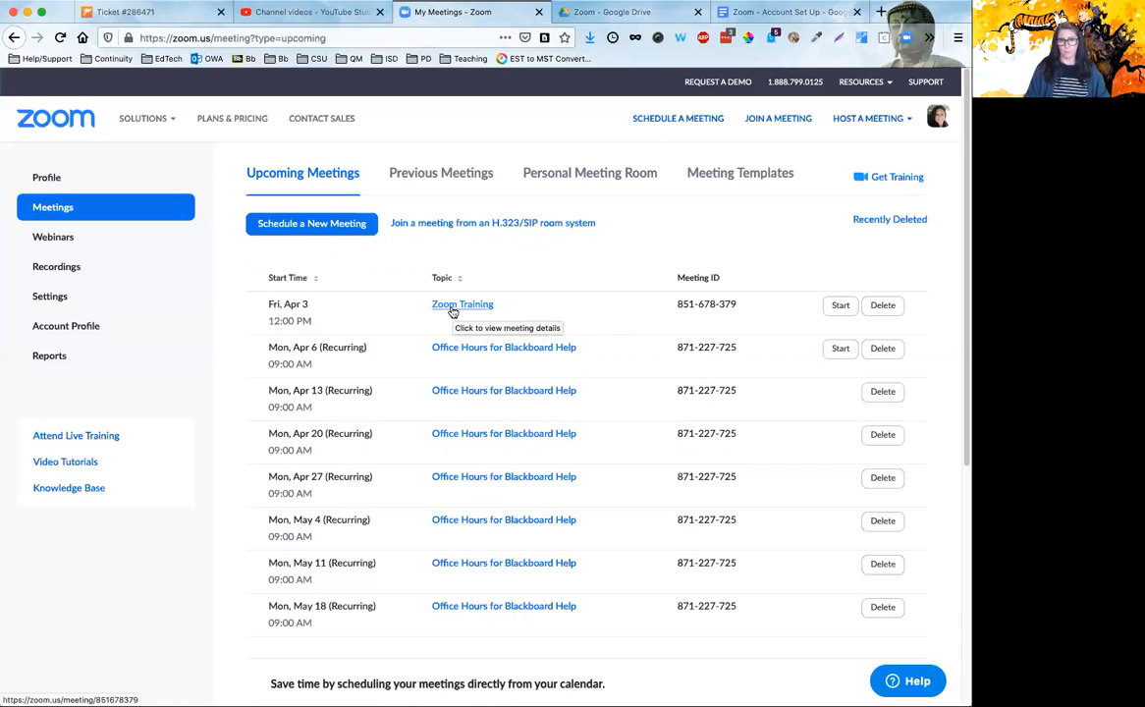
left_click(551, 177)
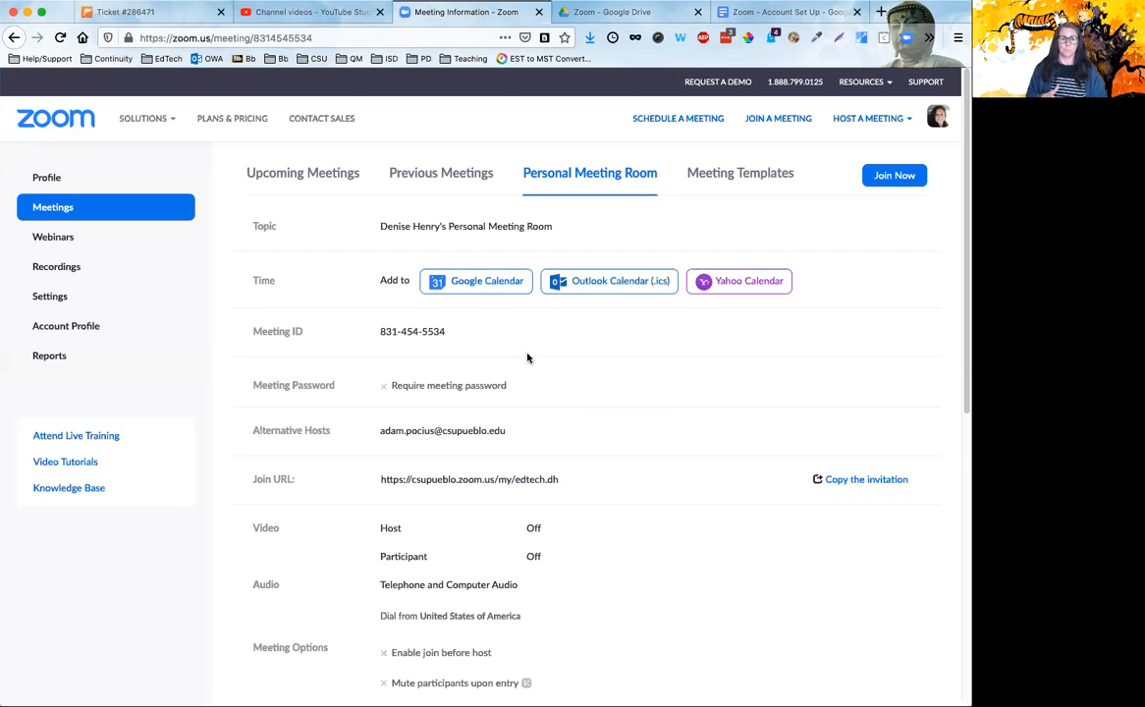
left_click(452, 176)
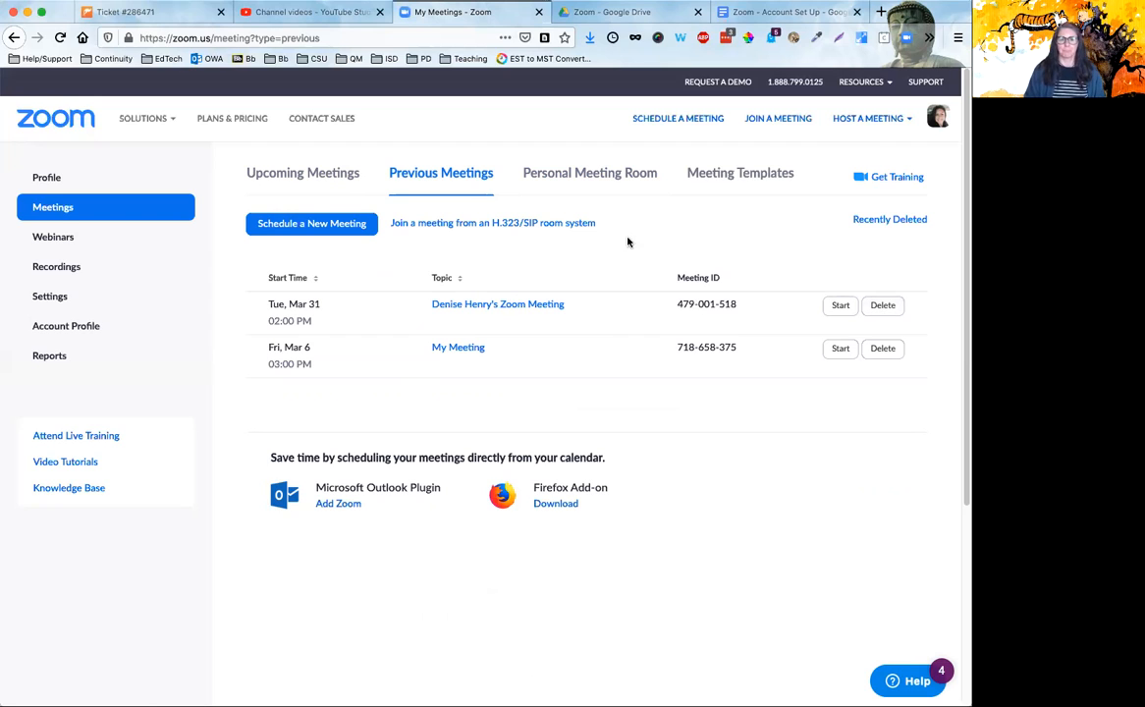
left_click(154, 211)
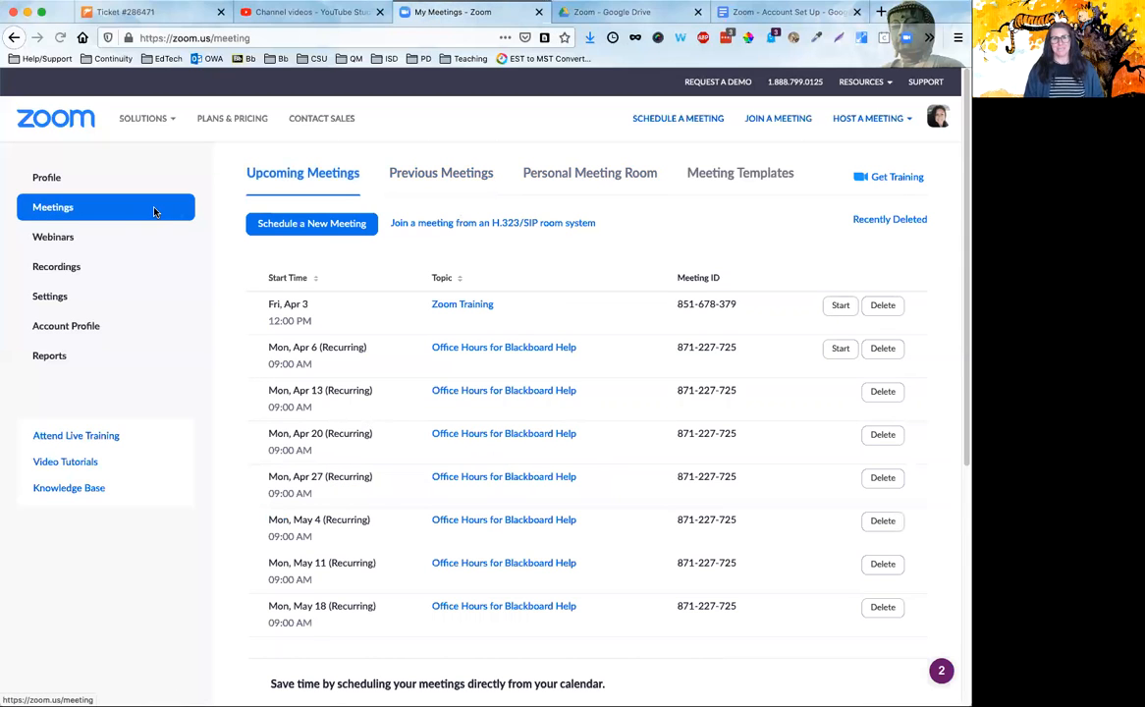